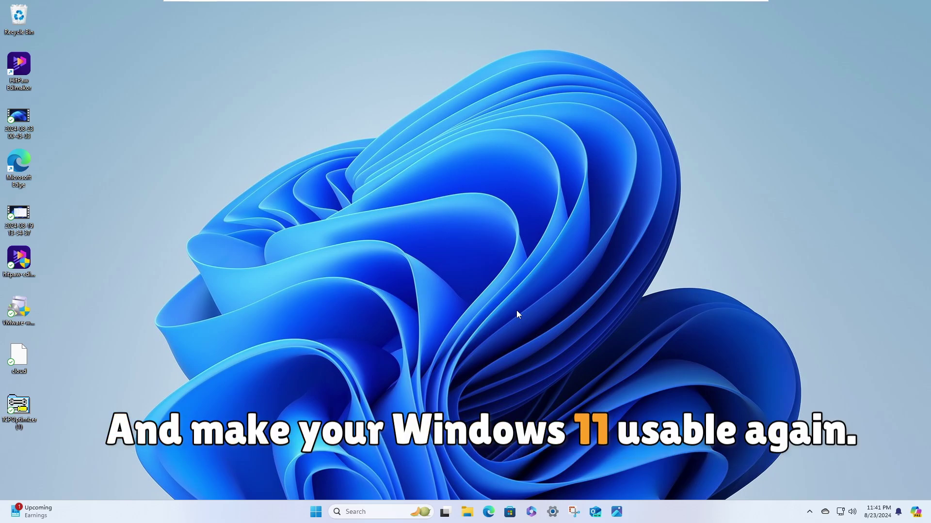
Step: Open Microsoft Edge and search Bing for 'XD antispy'
left_click(489, 512)
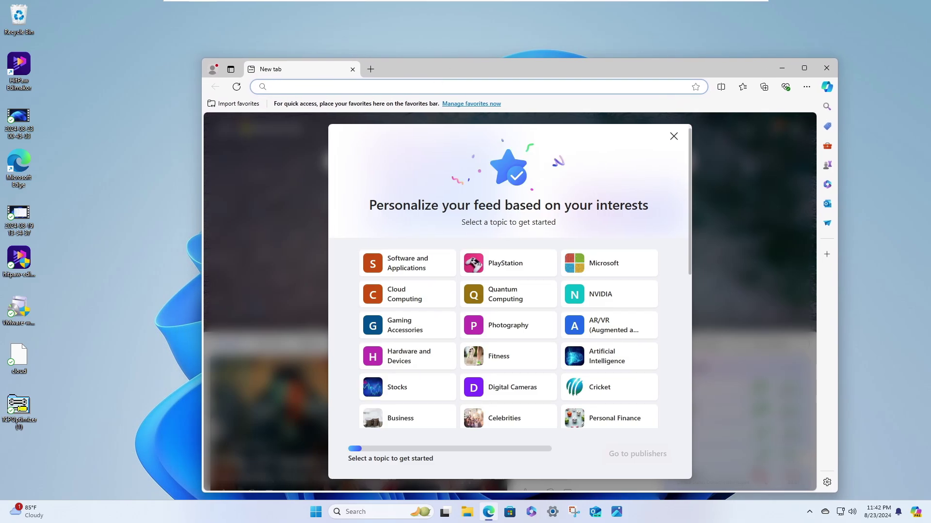
left_click(451, 68)
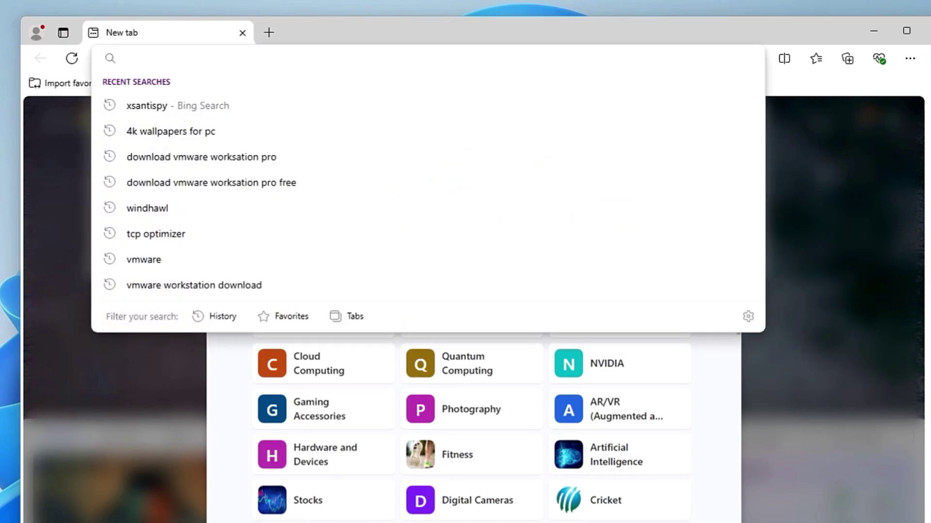
type("XD antiso")
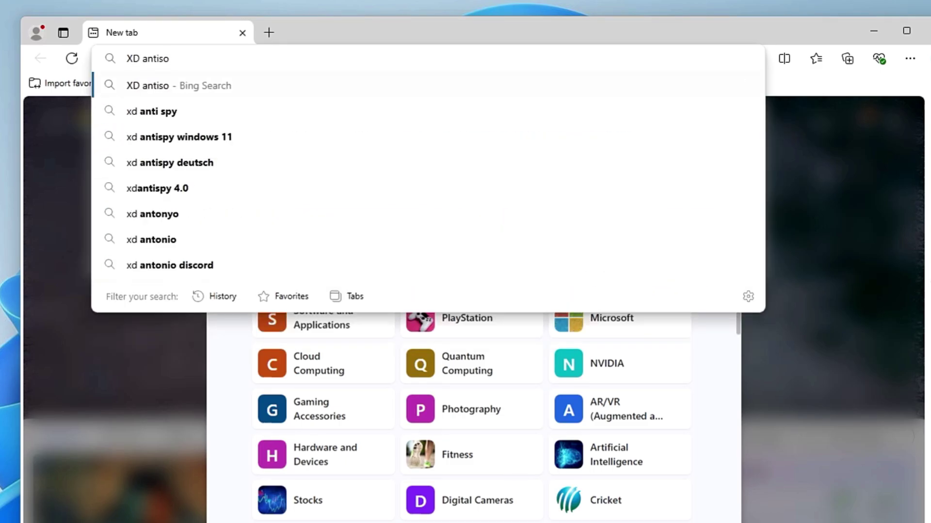
key("BackSpace")
type("py")
key("Return")
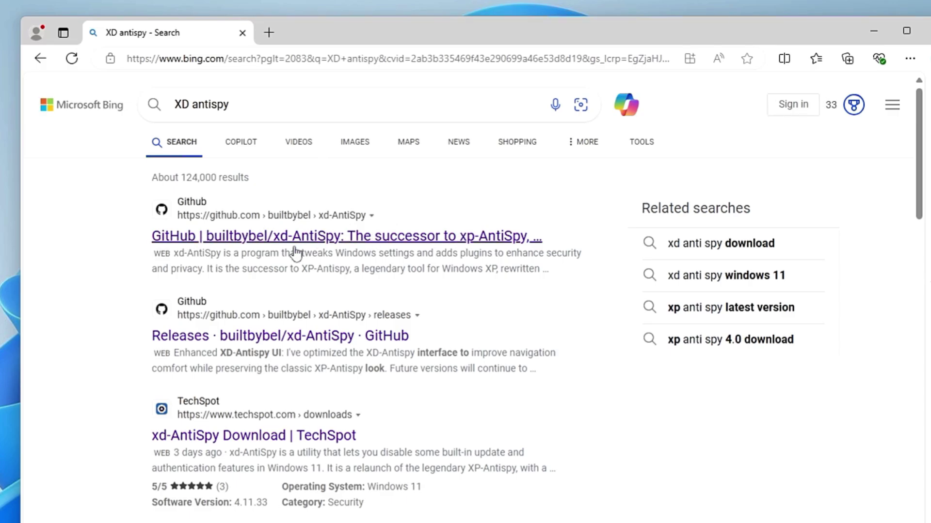
Step: Open the builtbybel/xd-AntiSpy GitHub repository and scroll through its README, then return to the top
left_click(480, 241)
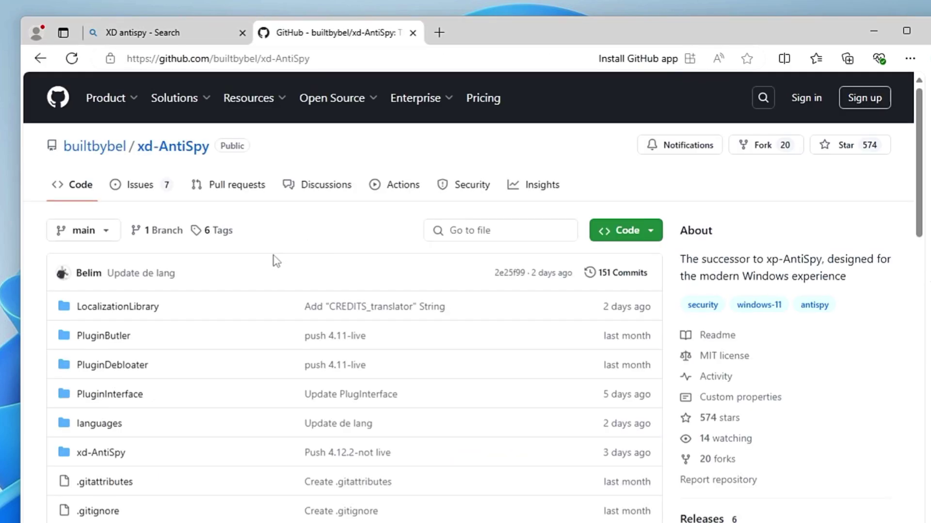
scroll(258, 296, "down", 8)
scroll(260, 300, "down", 3)
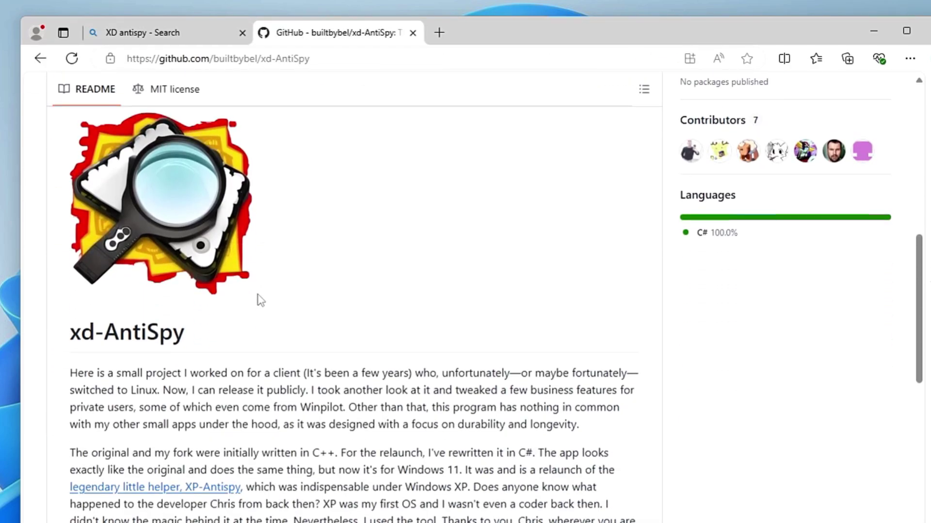
scroll(261, 300, "down", 3)
scroll(271, 303, "down", 10)
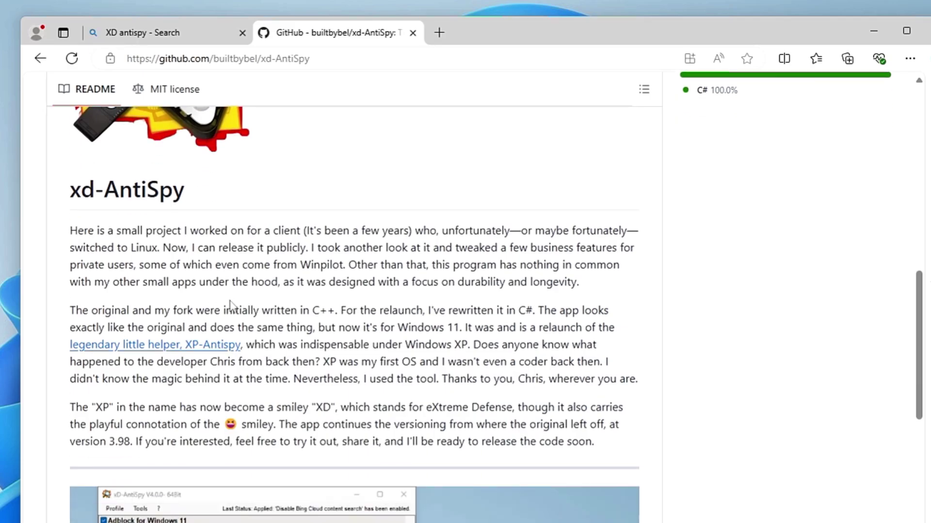
scroll(276, 304, "down", 1)
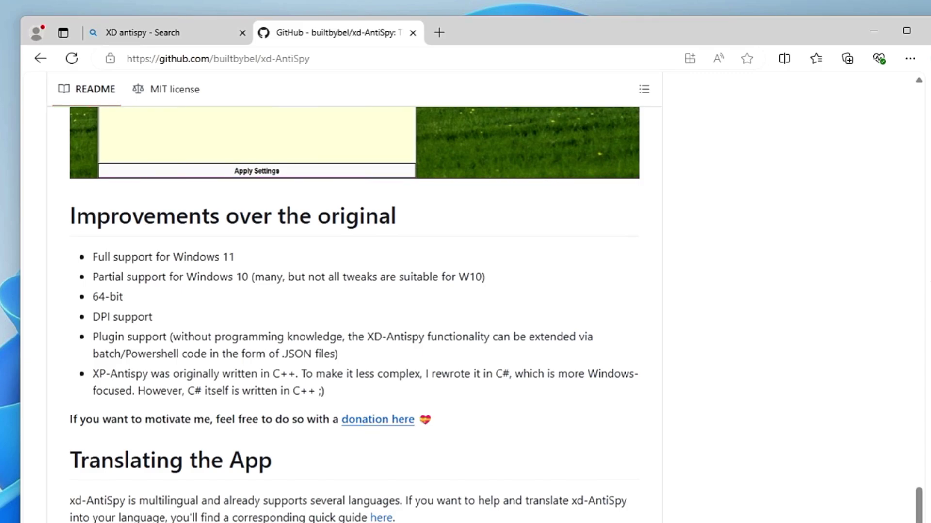
key("Home")
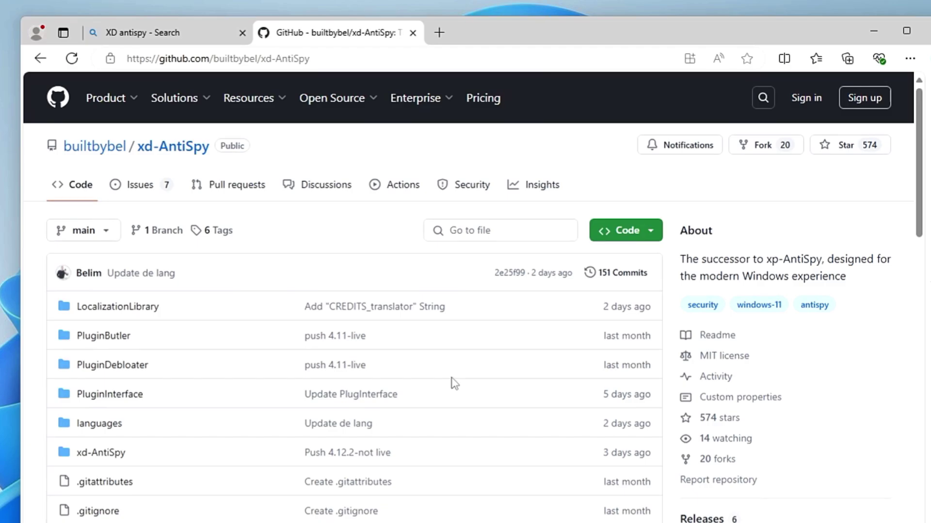
Step: Download xd-AntiSpy.zip from the xd-AntiSpy 4.12.2 release assets
scroll(756, 358, "down", 4)
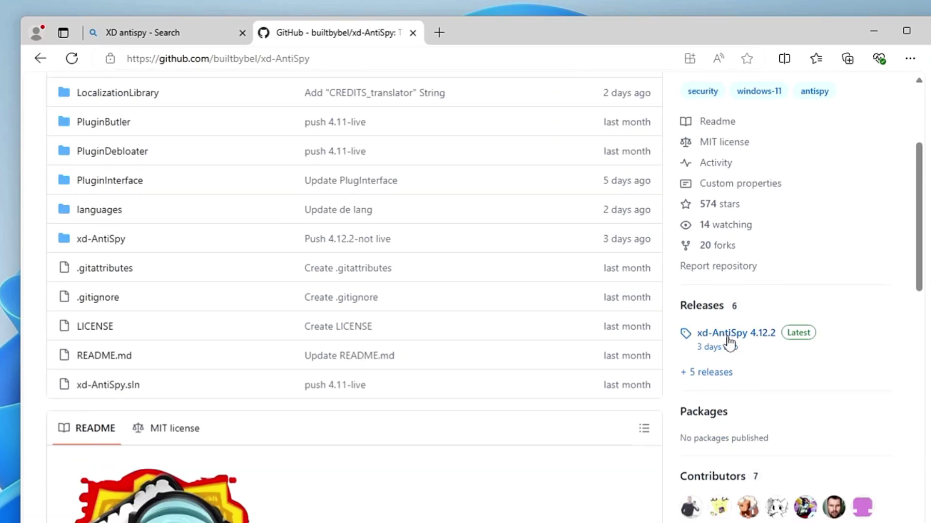
left_click(730, 334)
scroll(299, 312, "down", 5)
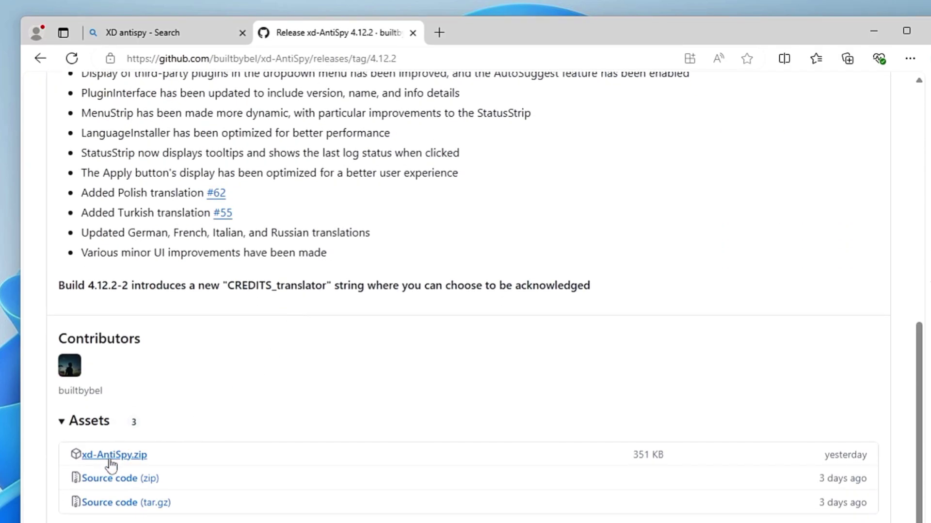
left_click(128, 458)
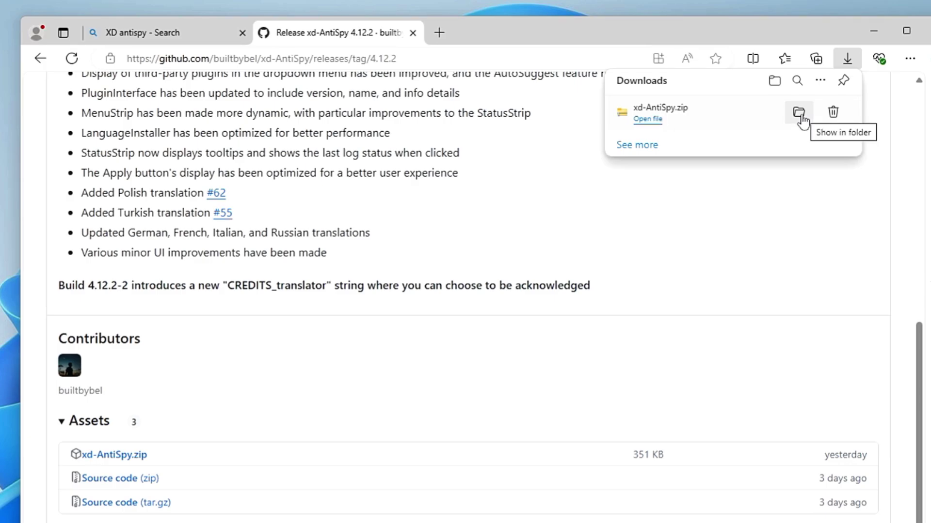
Step: Extract xd-AntiSpy.zip in its download folder and select xd-AntiSpy.exe
left_click(799, 113)
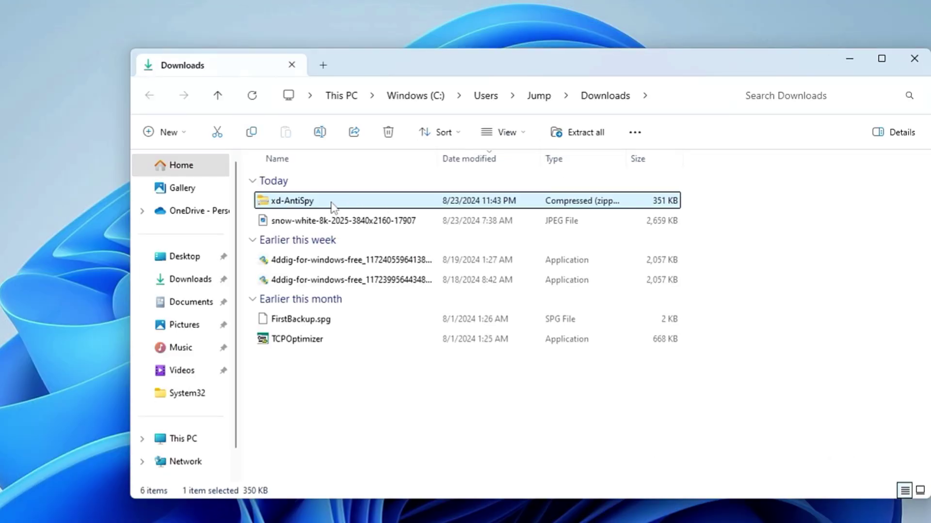
right_click(333, 207)
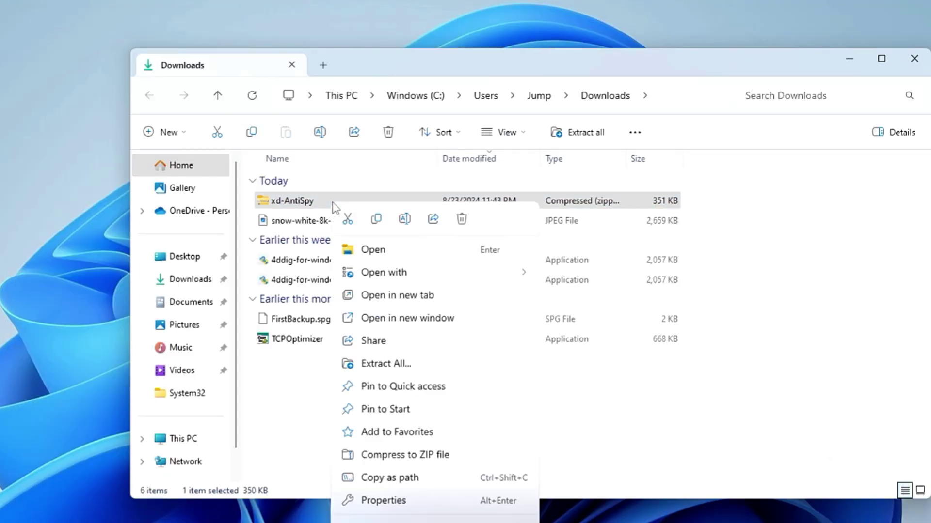
left_click(400, 364)
left_click(527, 443)
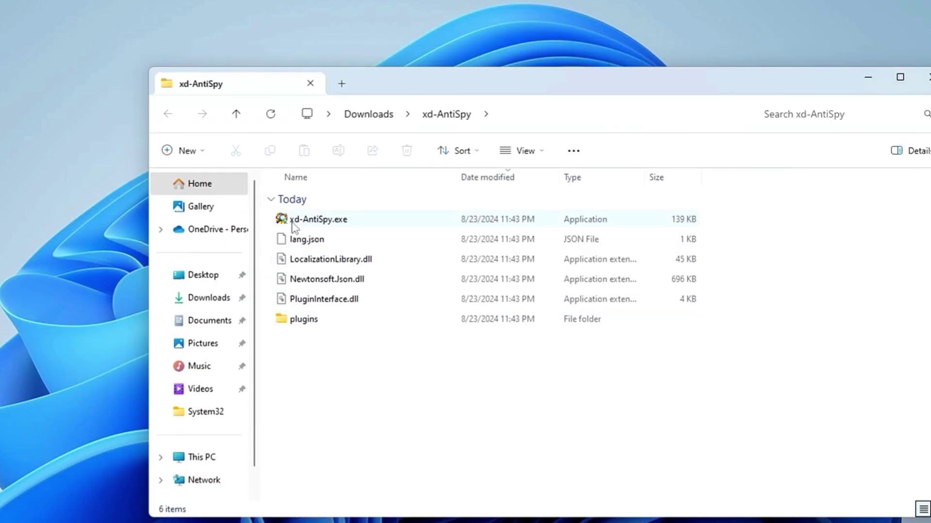
mouse_move(293, 228)
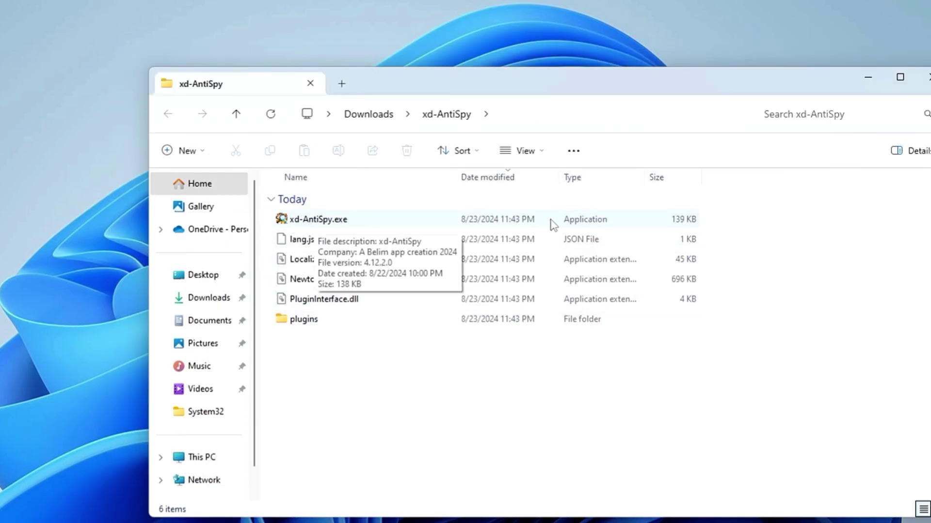
left_click(351, 223)
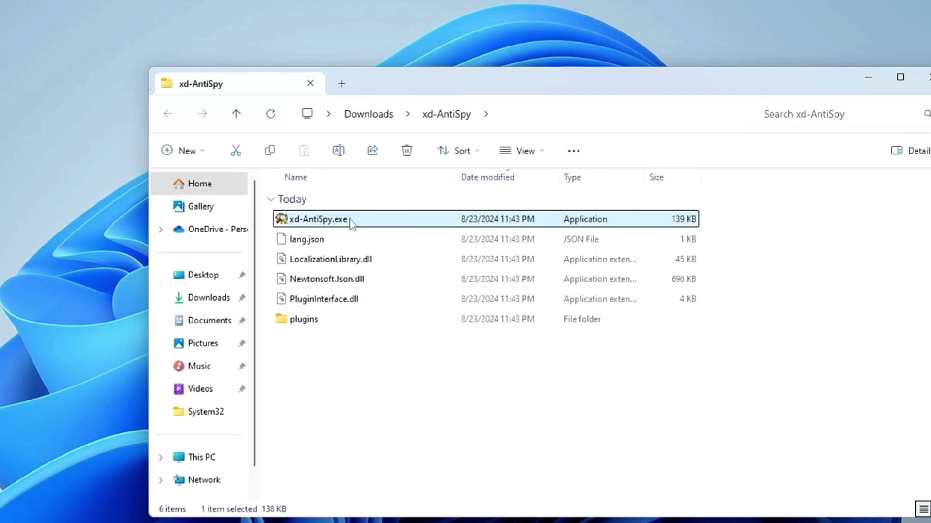
Step: Launch xd-AntiSpy.exe, allowing it past SmartScreen with Run anyway and the UAC prompt
double_click(351, 224)
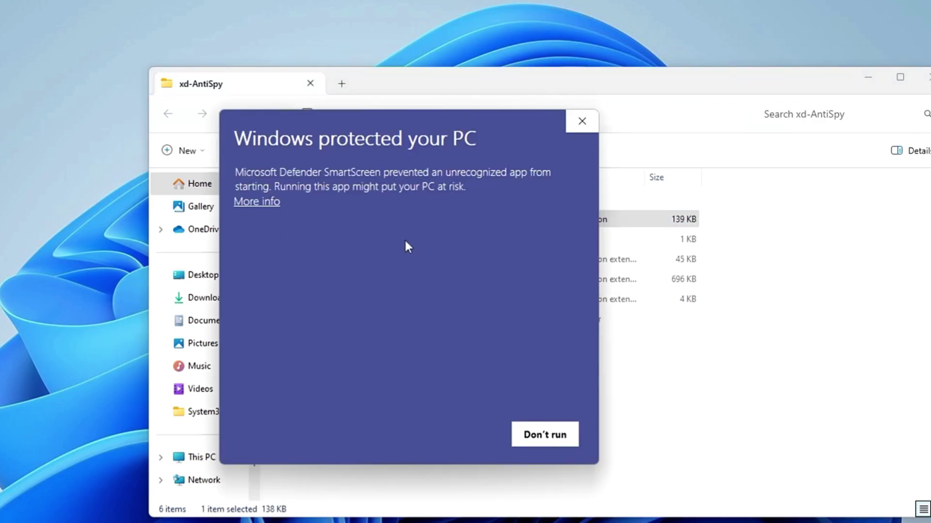
left_click(268, 203)
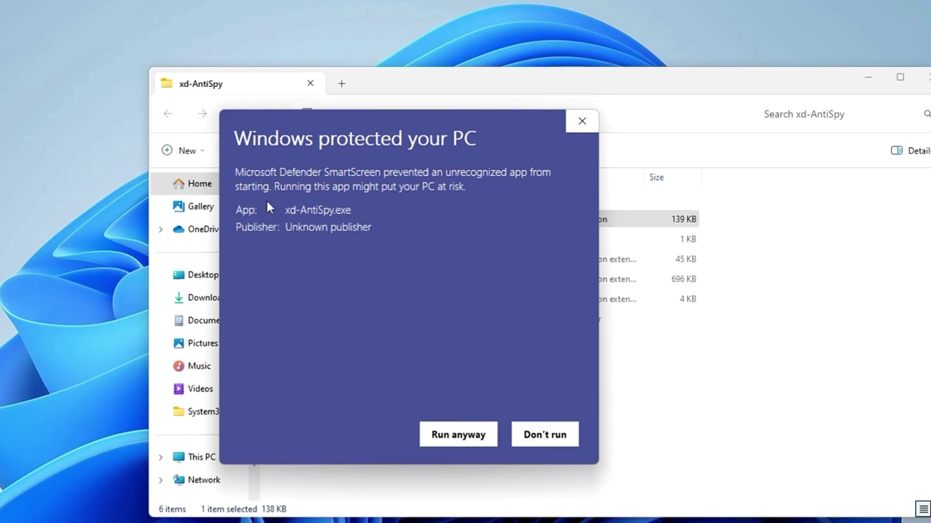
left_click(456, 439)
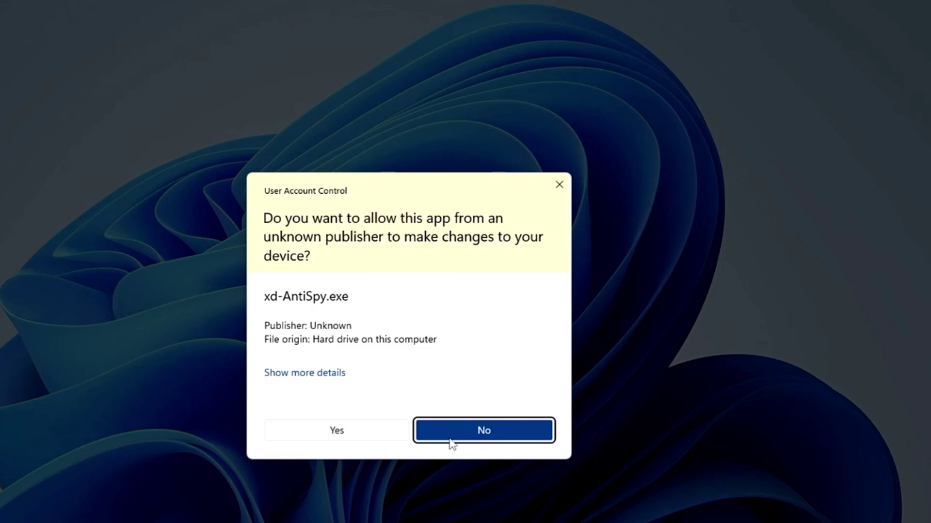
left_click(334, 437)
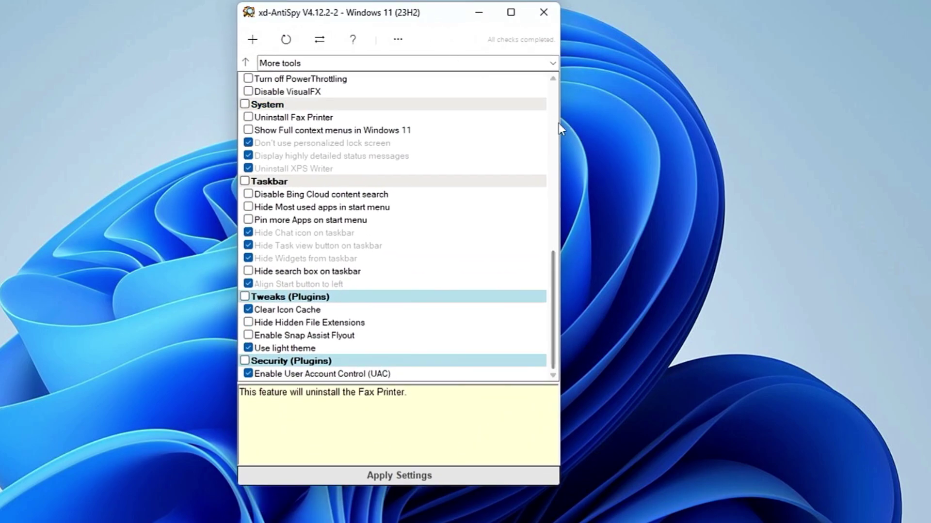
Step: Enlarge the xd-AntiSpy window wider and taller, and minimize File Explorer behind it
left_click_drag(561, 125, 646, 146)
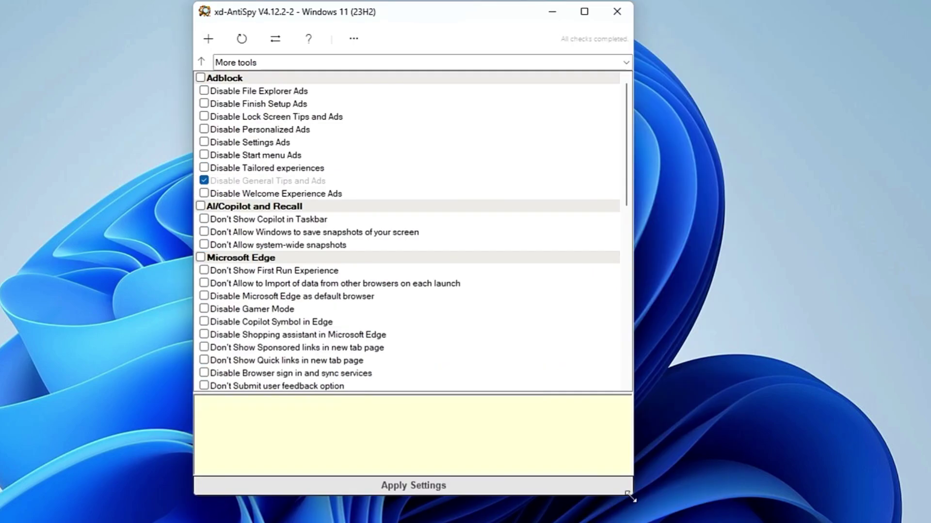
left_click_drag(630, 497, 706, 522)
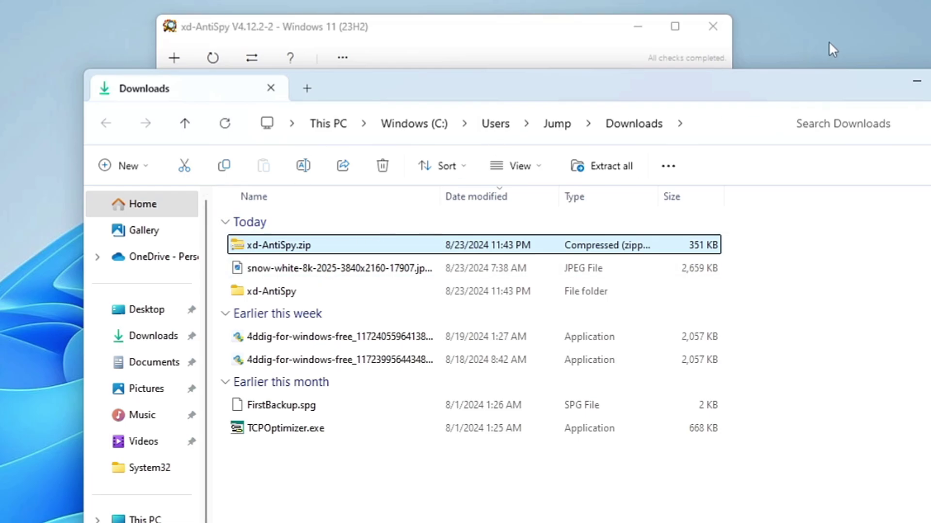
left_click(916, 81)
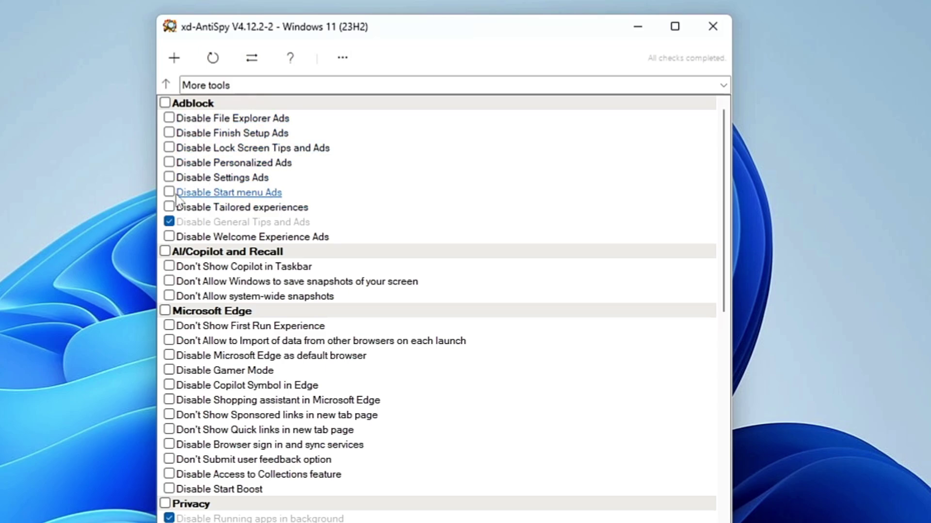
Step: Check every Adblock tweak and all AI/Copilot and Recall tweaks
left_click(166, 103)
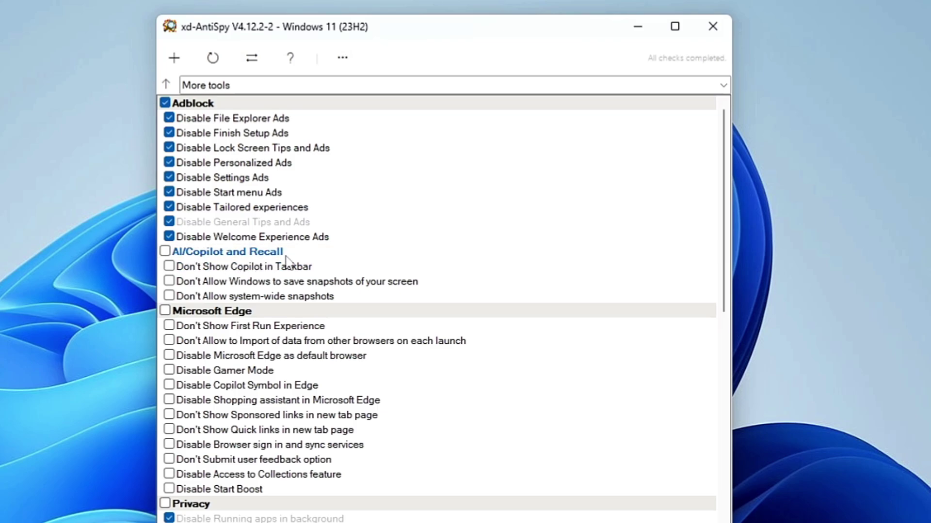
left_click(165, 252)
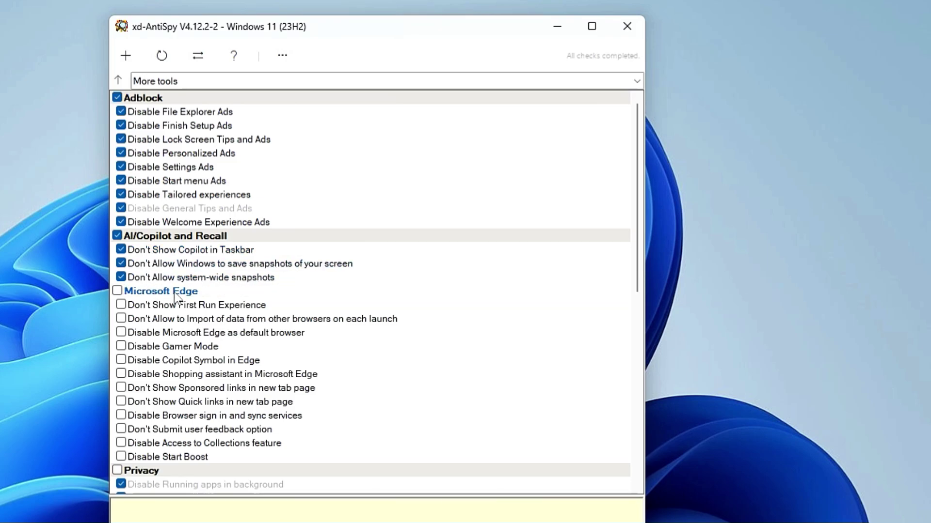
scroll(173, 297, "down", 1)
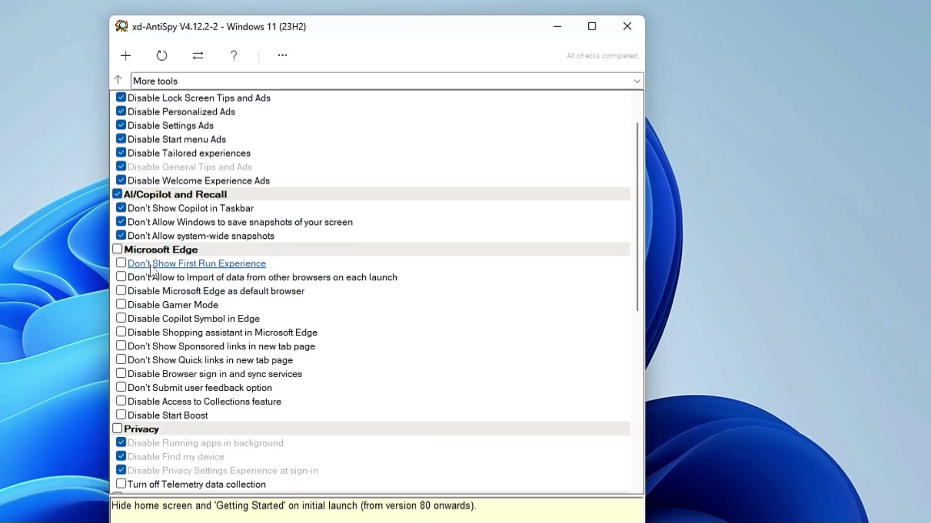
Step: Check Edge tweaks: First Run, Shopping assistant, Sponsored links, Quick links, sign-in, feedback, Collections, Start Boost
left_click(120, 264)
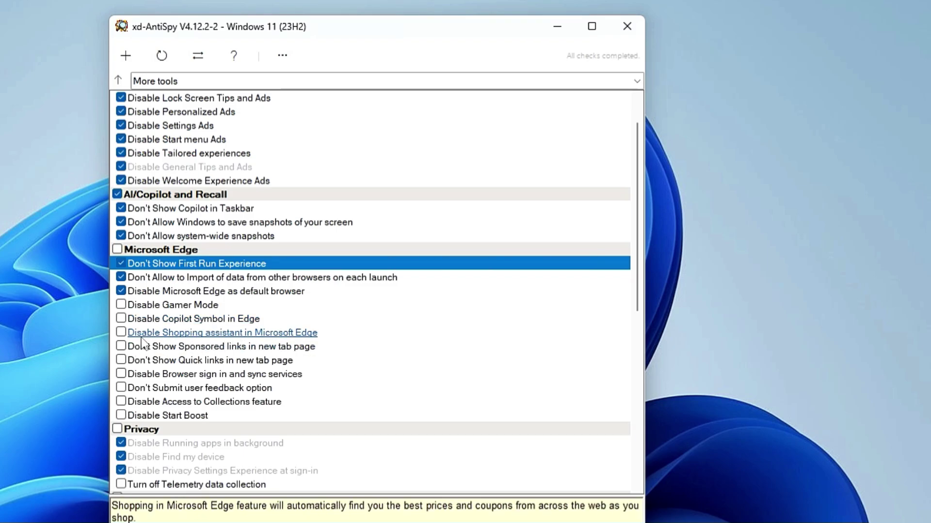
left_click(121, 334)
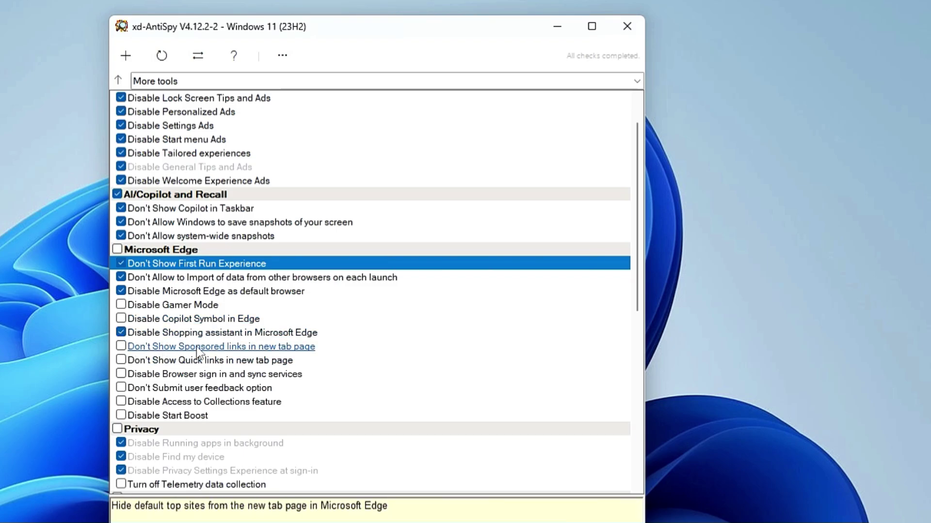
left_click(121, 347)
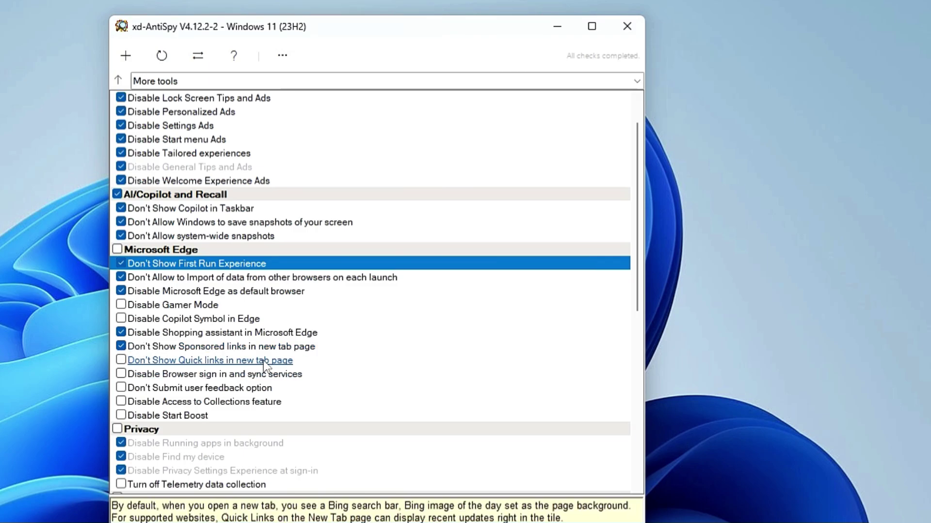
left_click(121, 360)
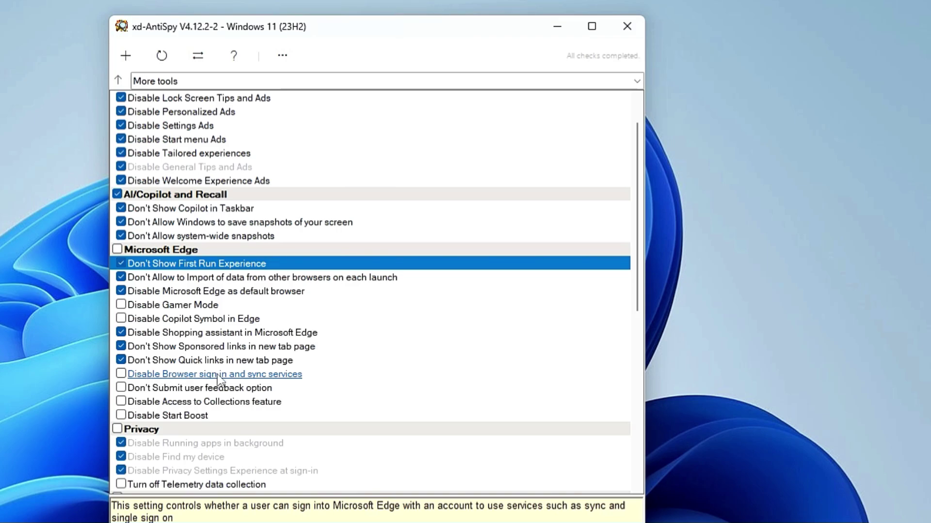
left_click(123, 376)
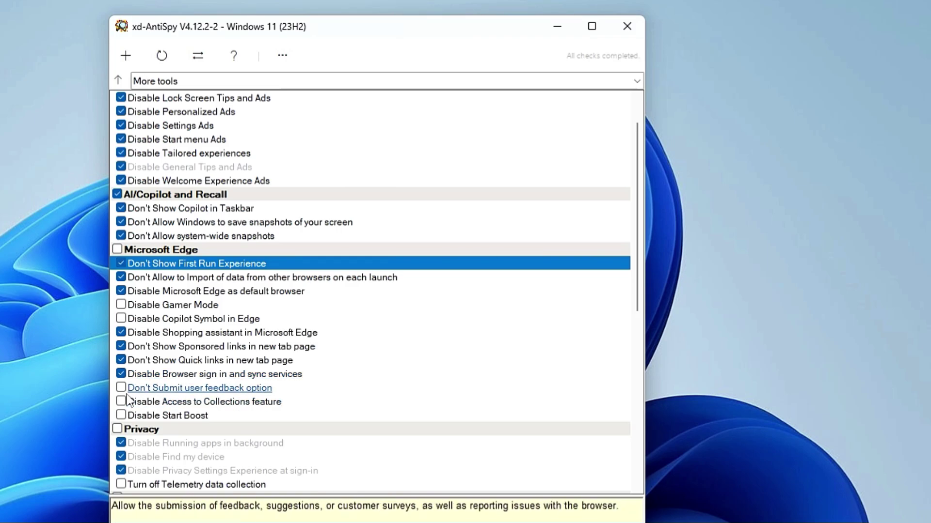
left_click(121, 388)
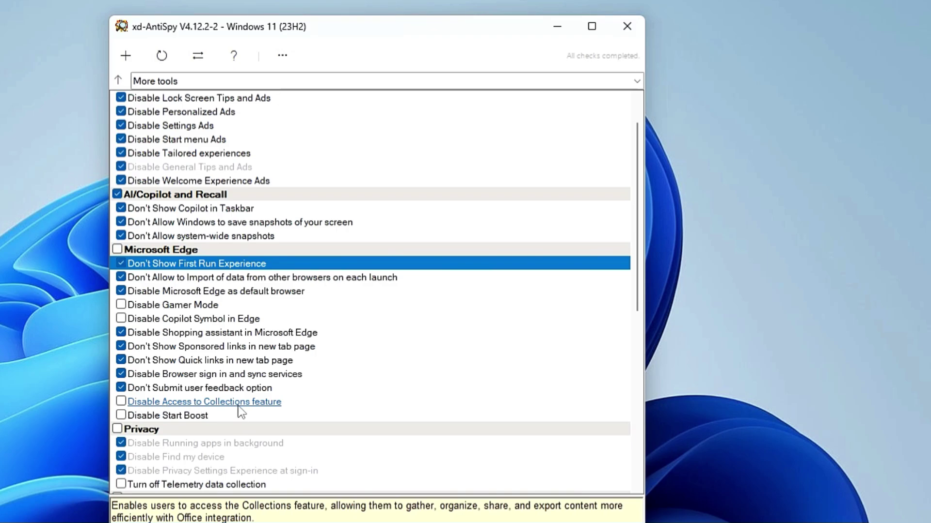
left_click(121, 401)
scroll(170, 388, "down", 2)
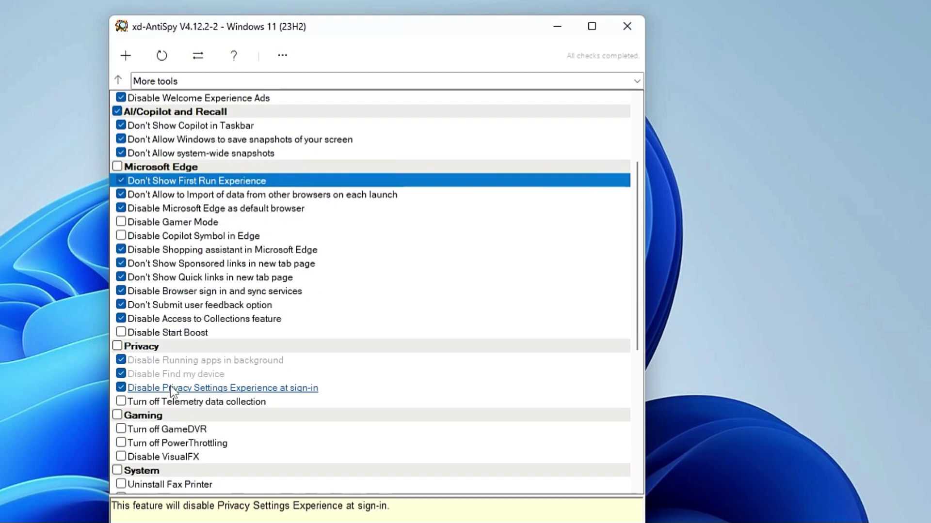
left_click(121, 333)
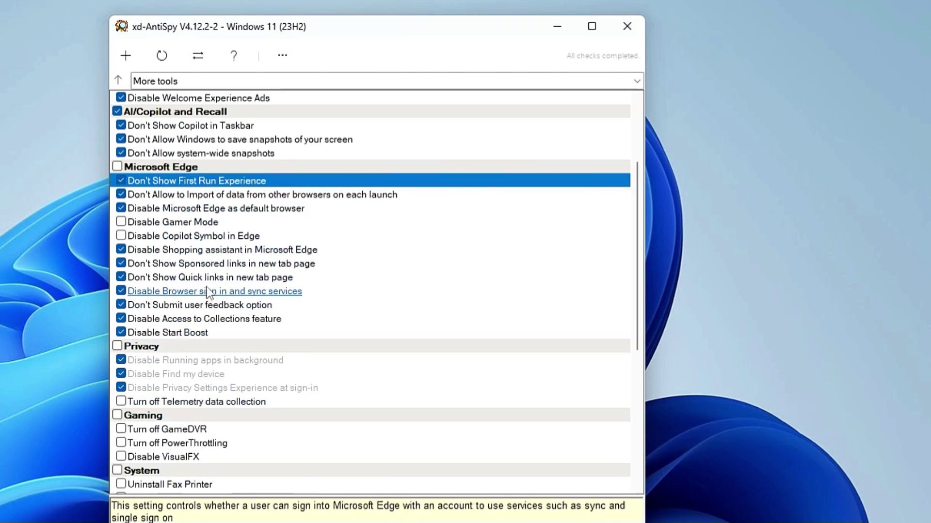
Step: Check Turn off GameDVR, Turn off PowerThrottling, Disable VisualFX, Uninstall Fax Printer and Show Full context menus
scroll(208, 292, "down", 1)
scroll(159, 368, "down", 2)
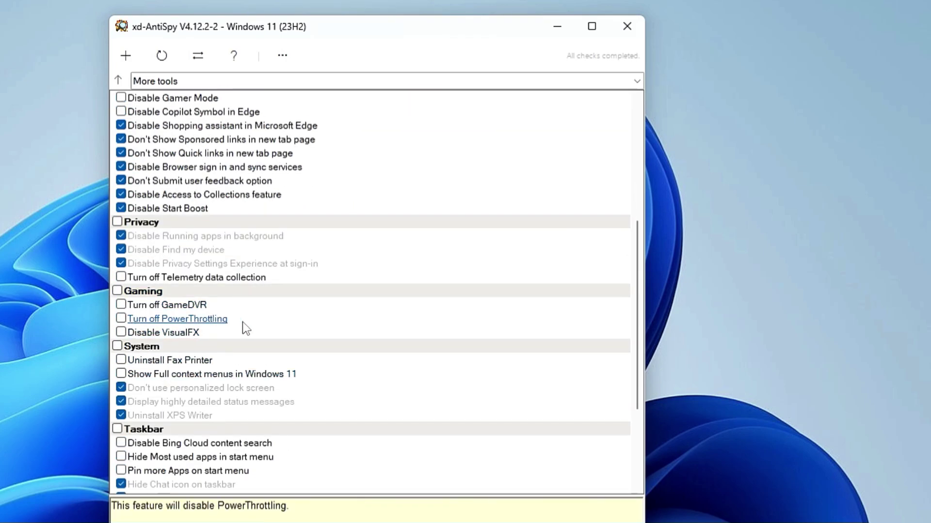
left_click(121, 305)
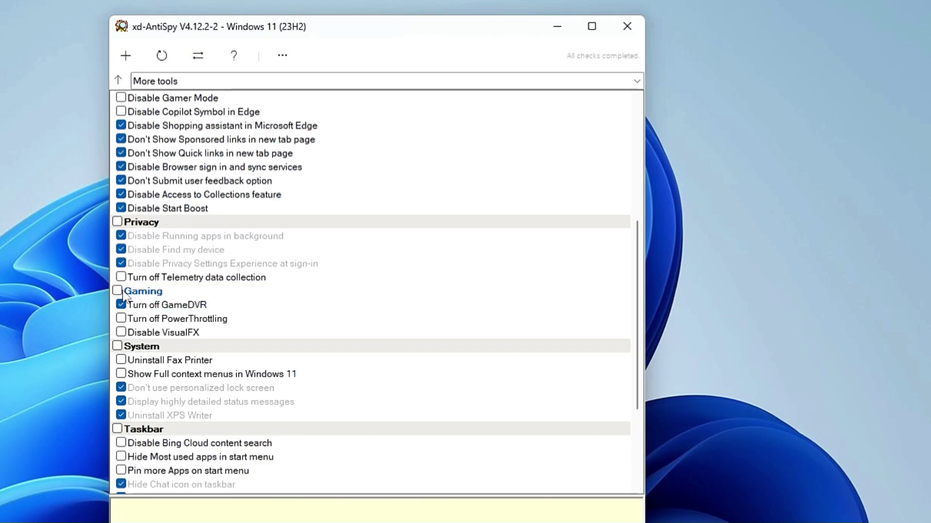
left_click(122, 321)
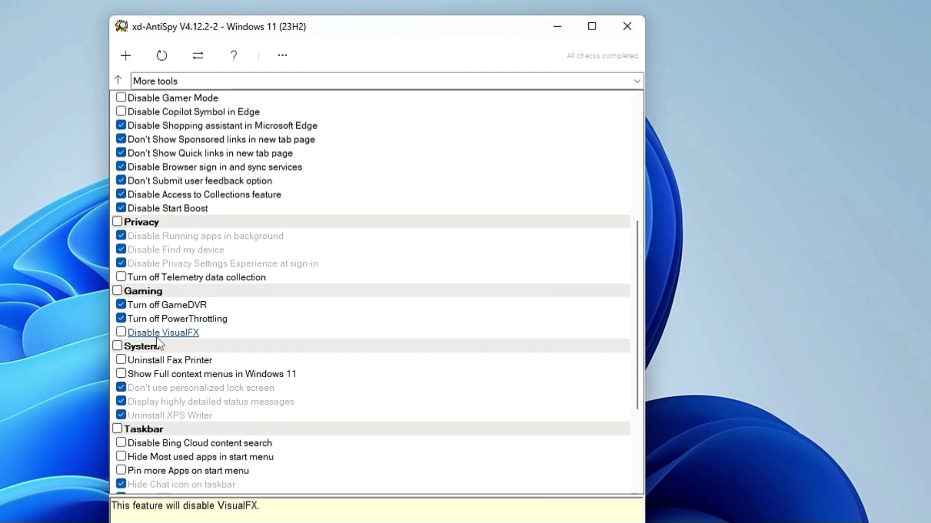
left_click(121, 333)
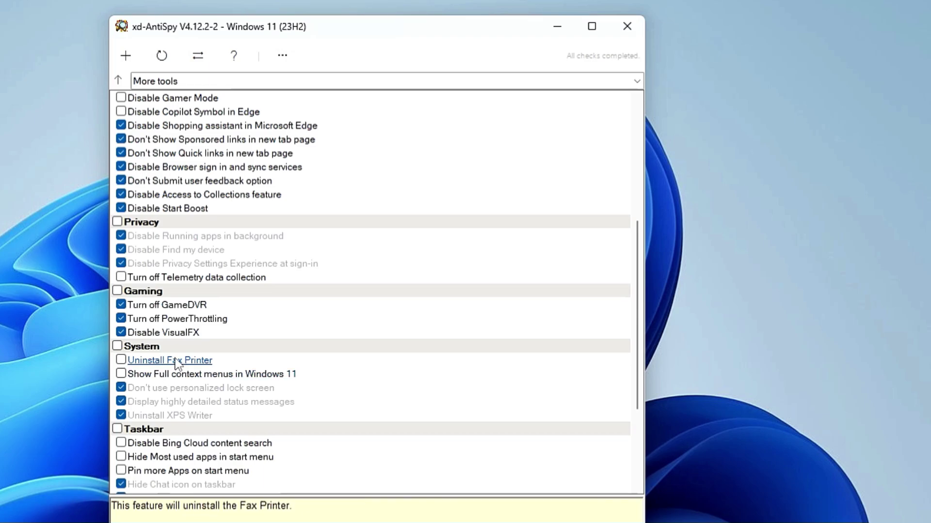
left_click(123, 363)
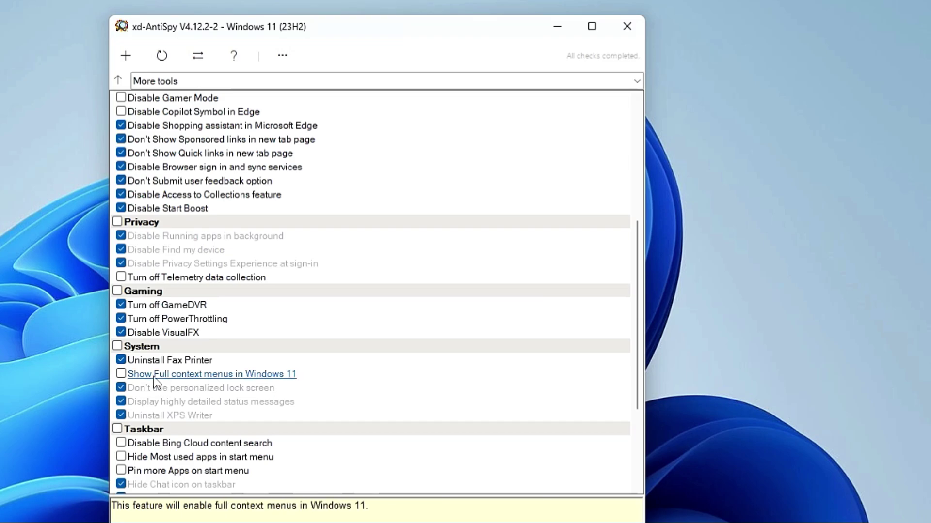
left_click(121, 374)
Step: Check Disable Bing Cloud content search and Pin more Apps on start menu, previewing the Start menu
scroll(146, 373, "down", 2)
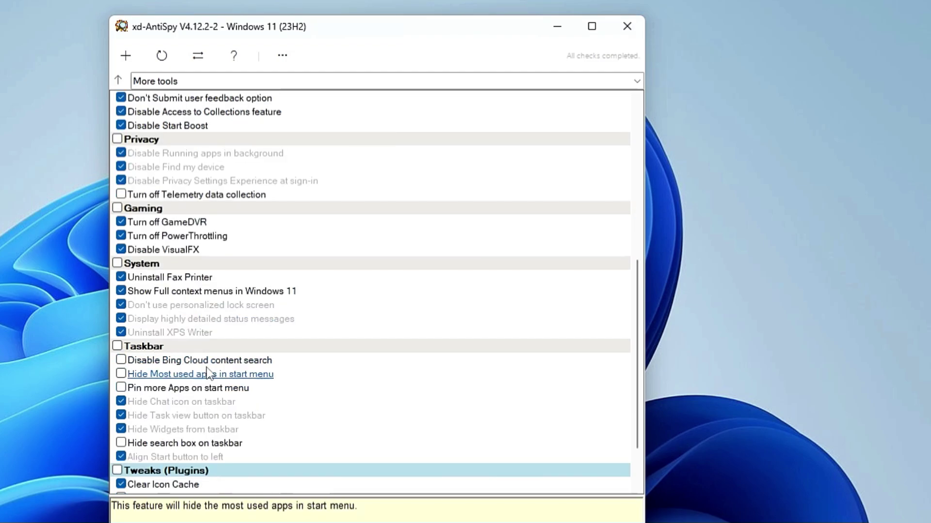
left_click(121, 360)
key("super")
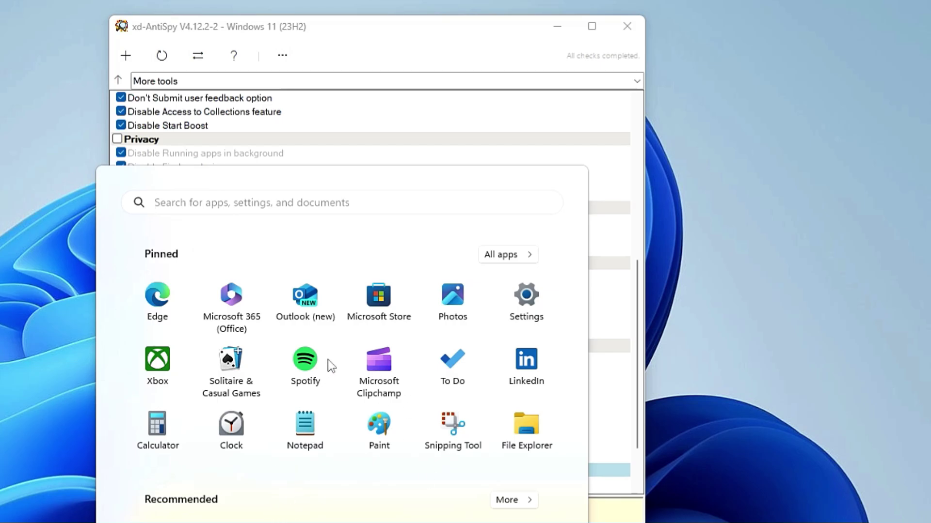
left_click(449, 35)
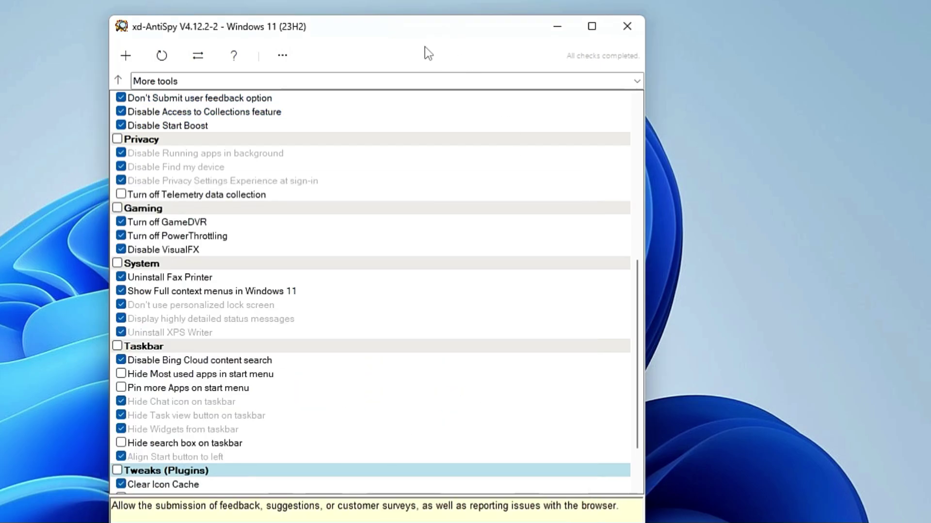
left_click(121, 388)
scroll(291, 409, "down", 1)
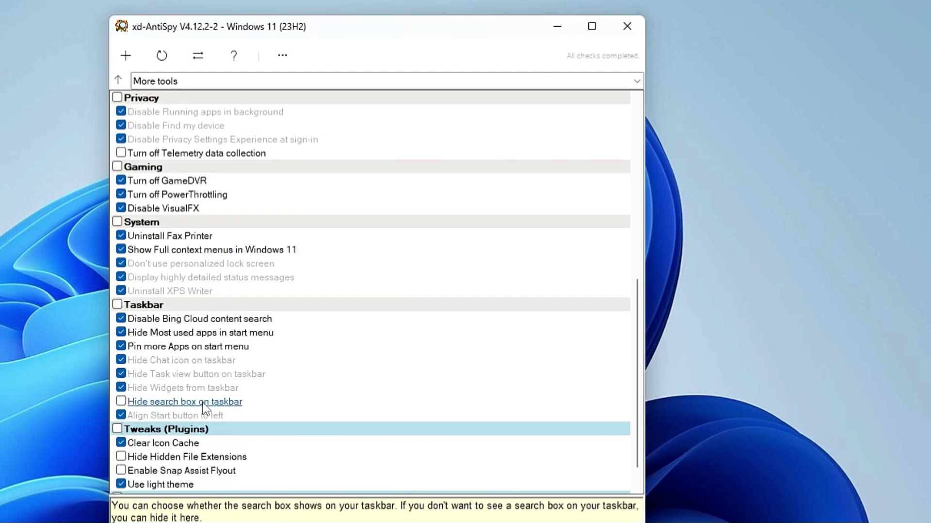
key("super")
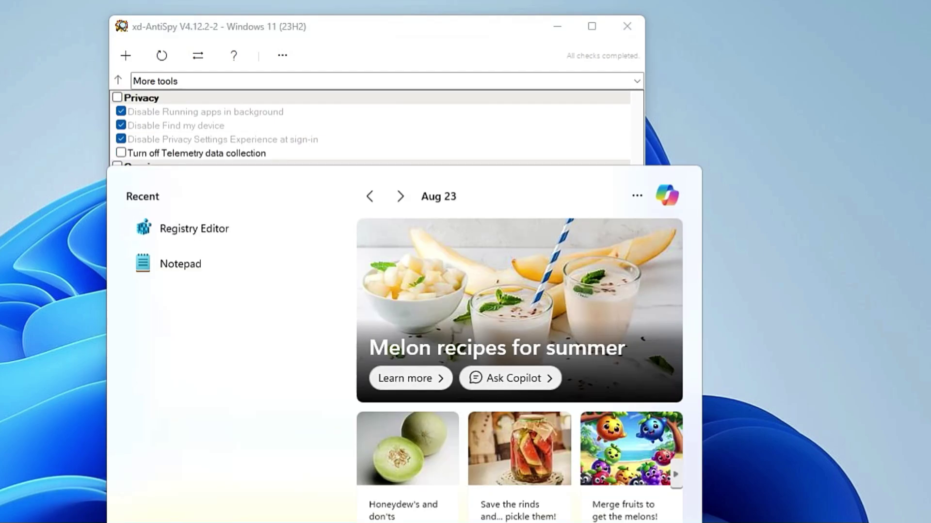
key("super")
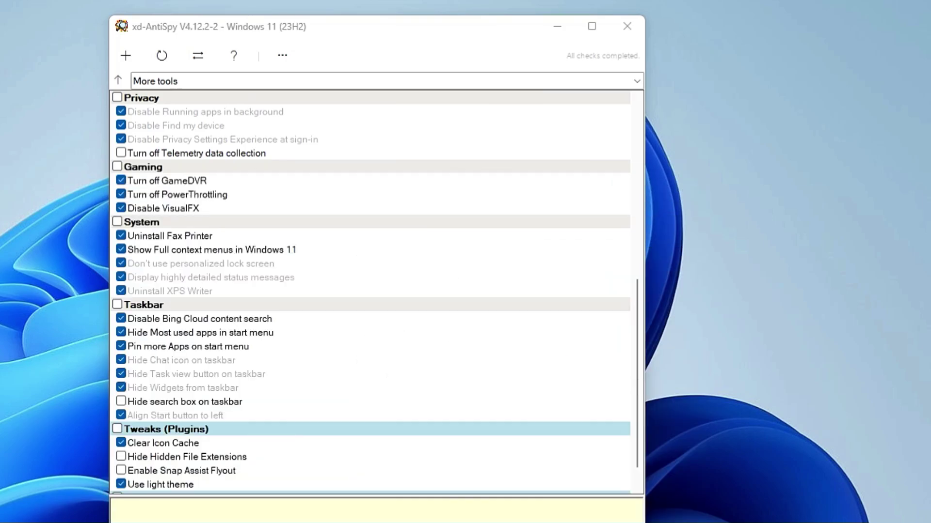
Step: Check Enable Snap Assist Flyout among the plugin tweaks
scroll(169, 362, "down", 1)
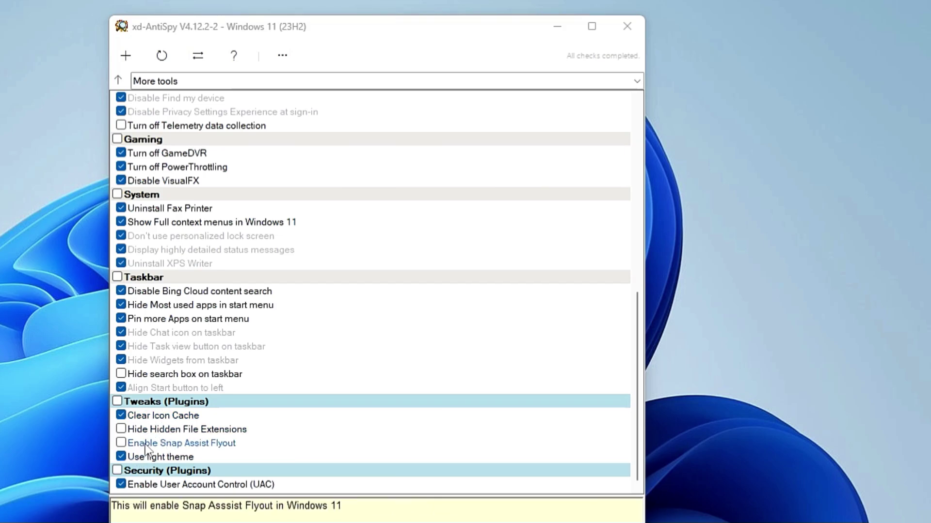
left_click(121, 443)
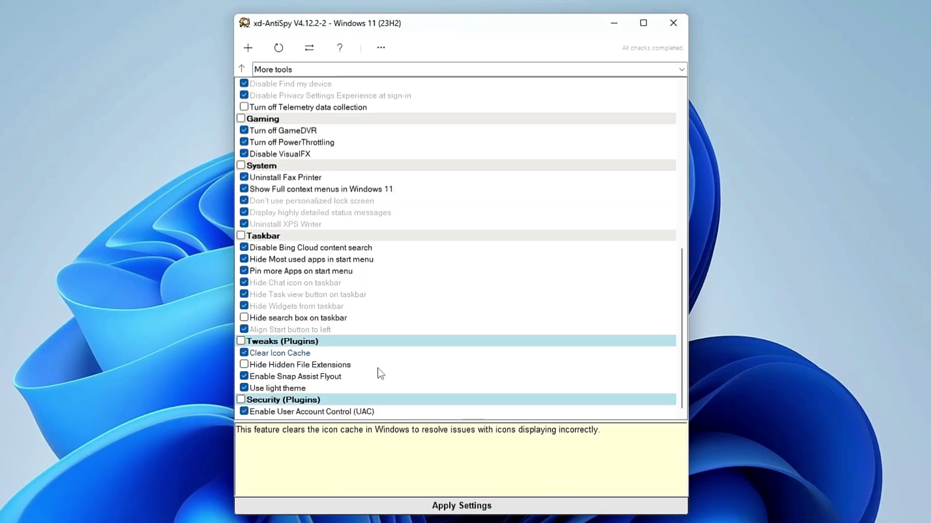
Step: Apply all checked tweaks and return to the top of the list to review them
left_click(454, 508)
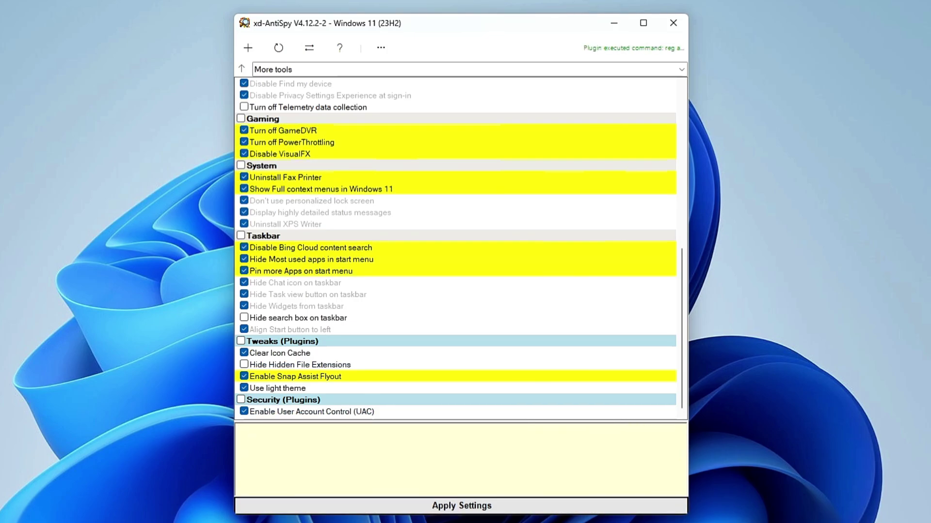
scroll(499, 193, "up", 10)
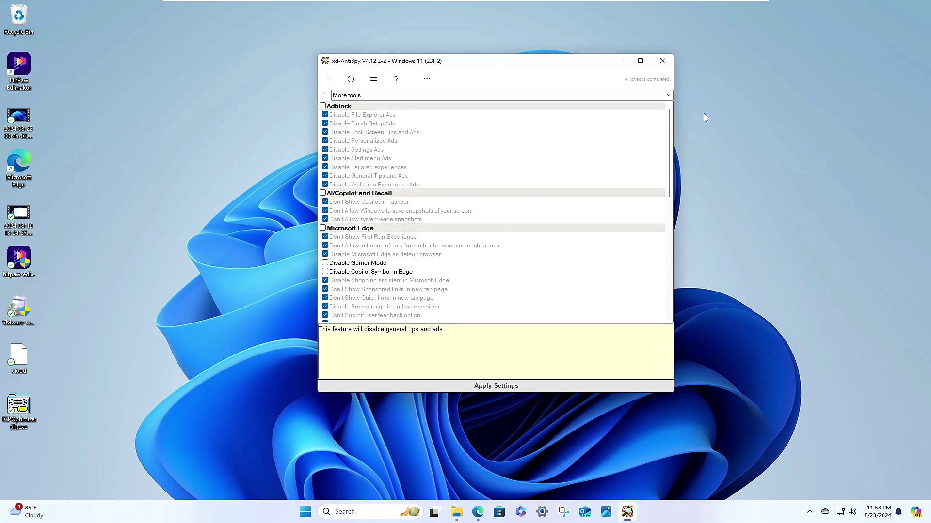
Step: Close the xd-AntiSpy window
left_click(667, 62)
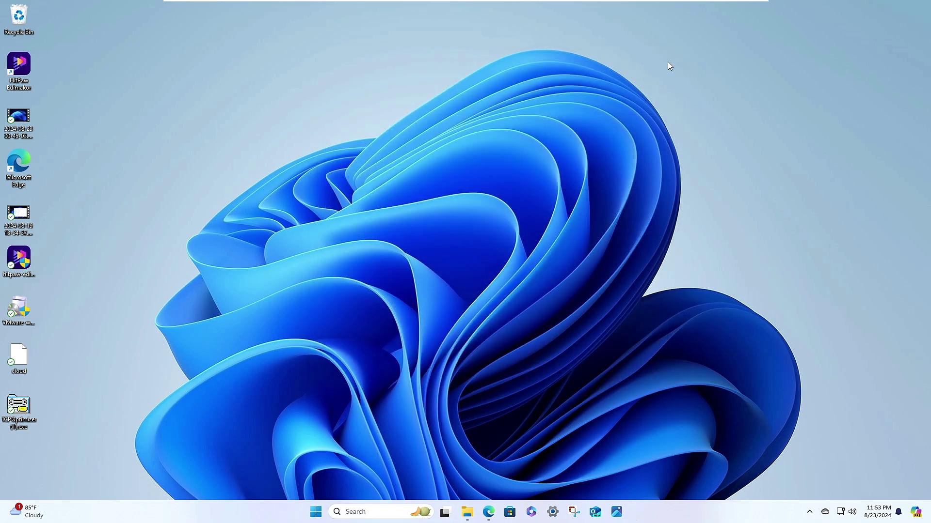